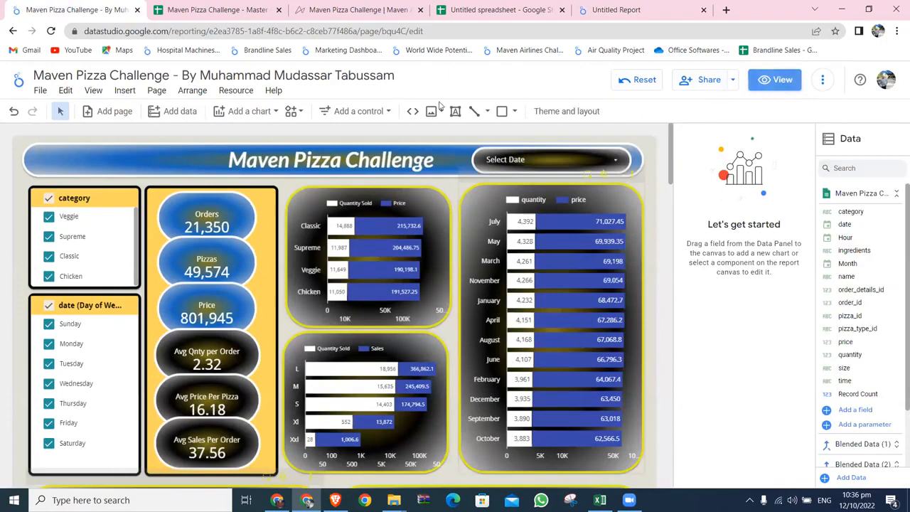
Examine the Maven Pizza Challenge report's data sources and the fields of its Master Query source
left_click(627, 8)
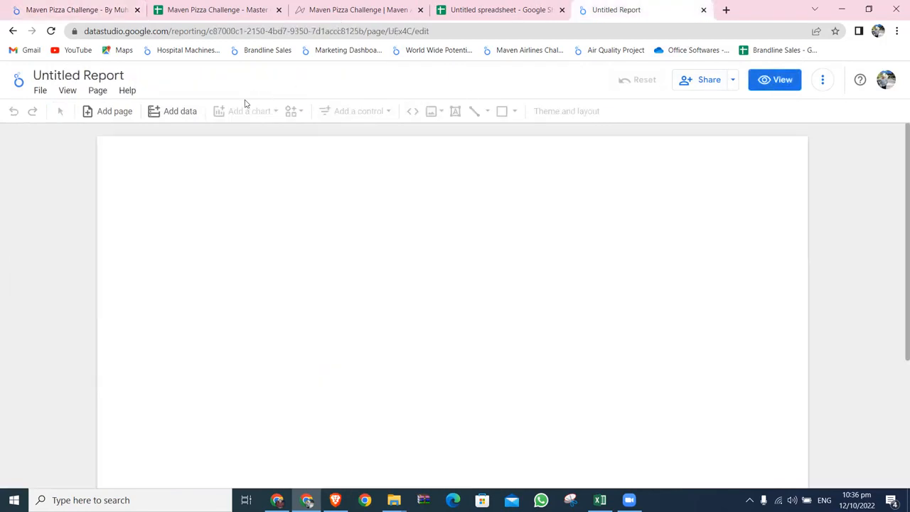
left_click(123, 16)
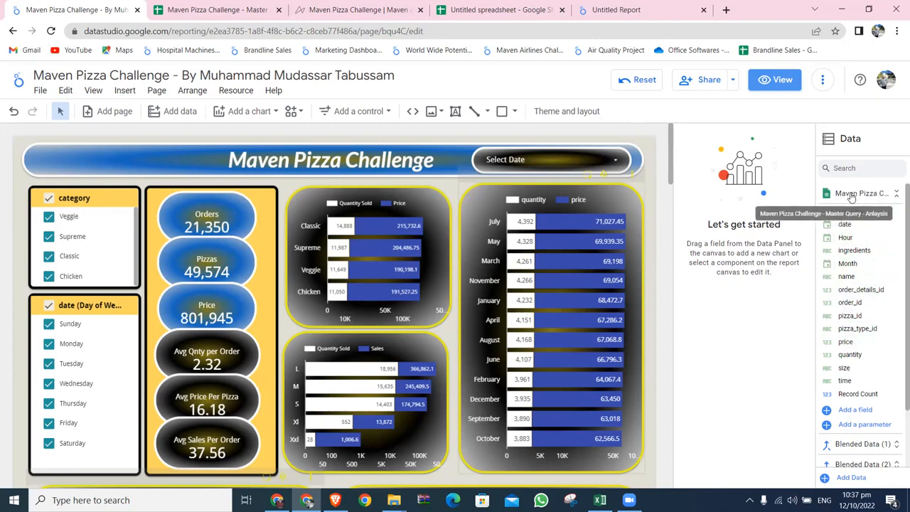
key("ctrl+plus")
key("ctrl+plus")
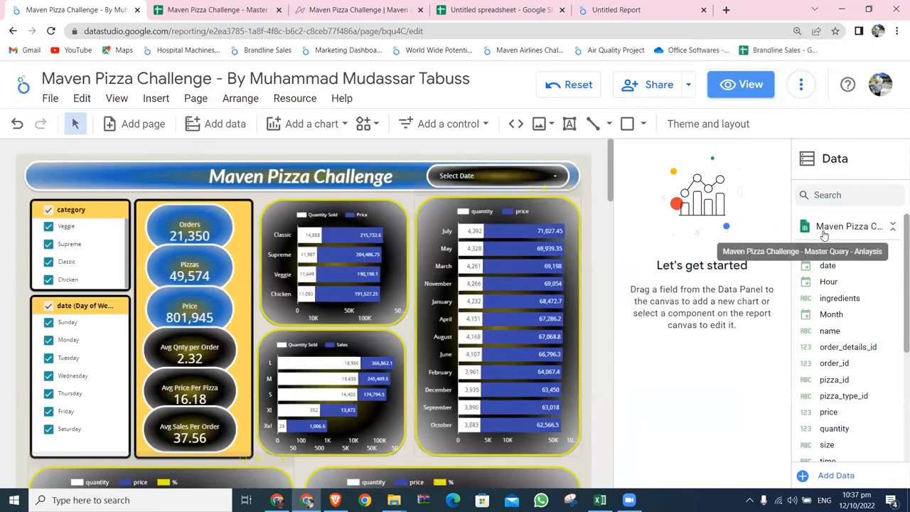
left_click(890, 227)
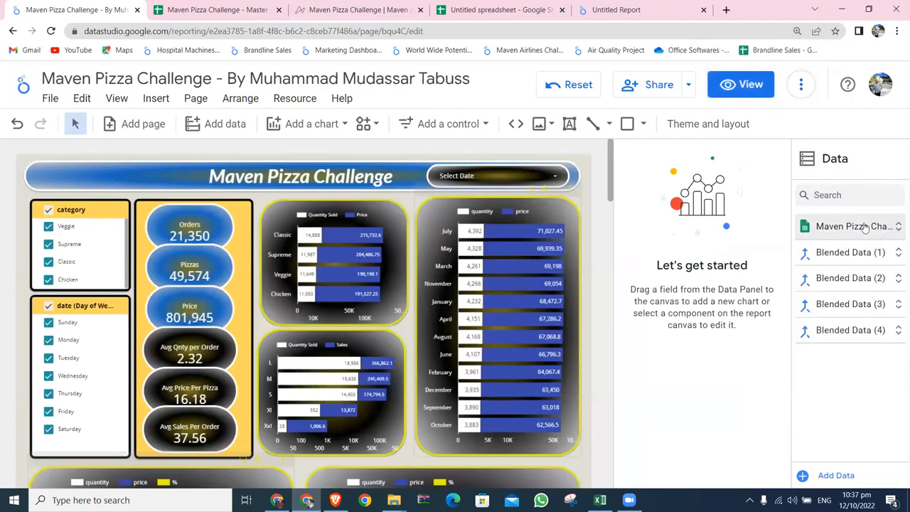
left_click(889, 227)
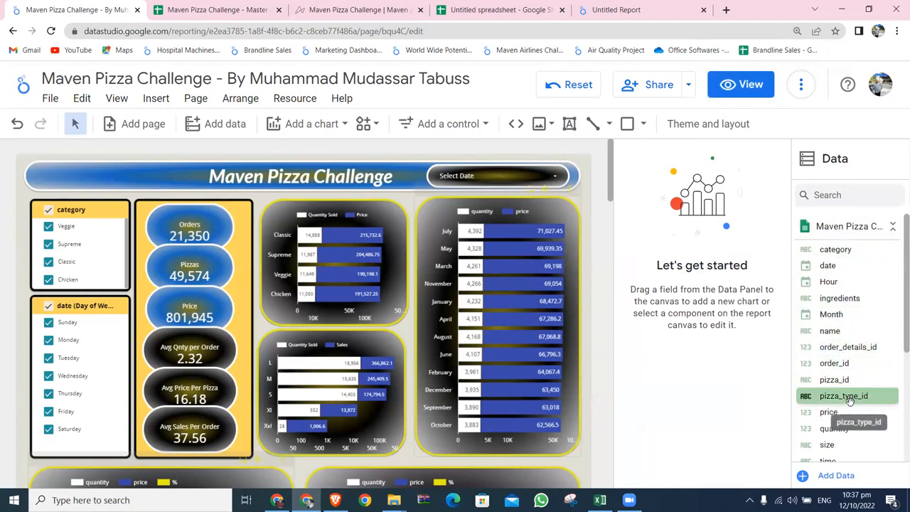
scroll(850, 404, "down", 5)
scroll(851, 405, "up", 5)
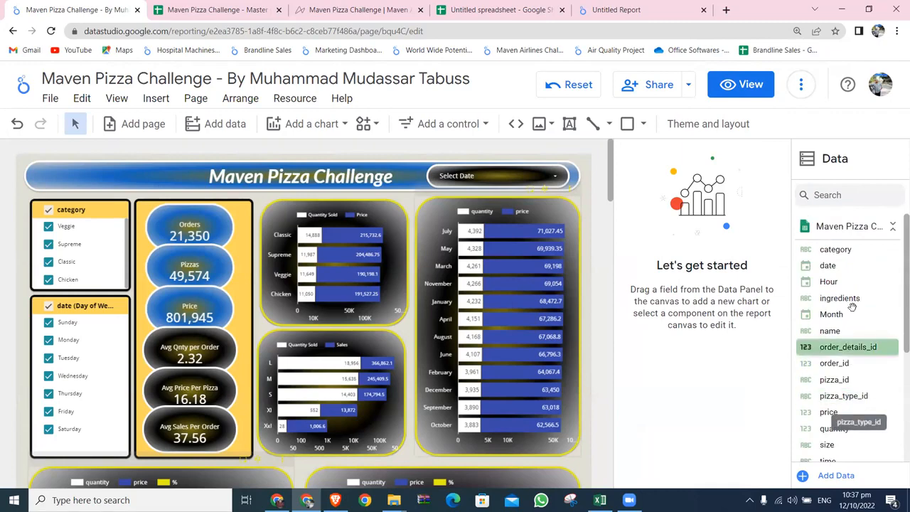
left_click(851, 228)
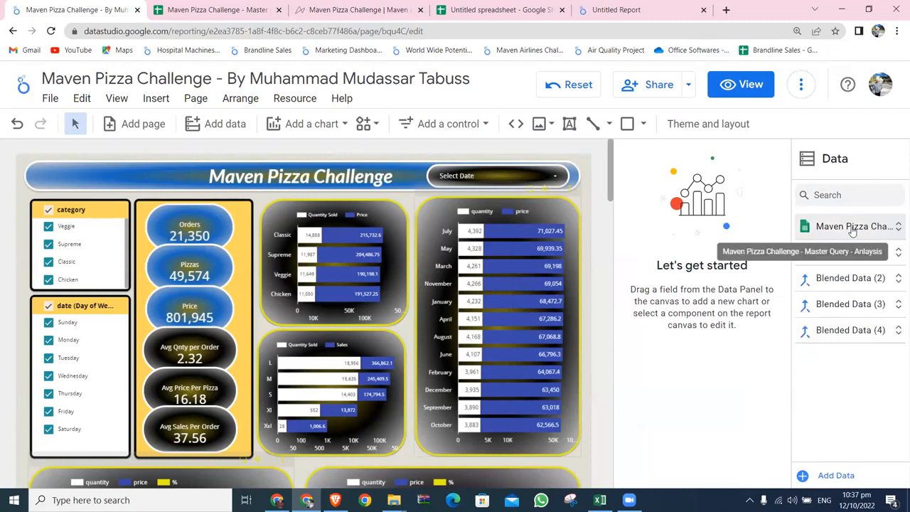
key("ctrl+minus")
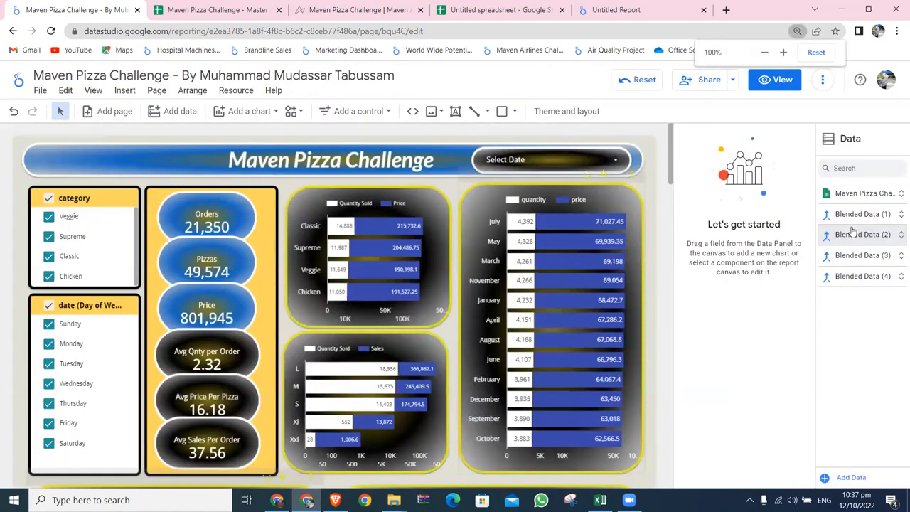
left_click(862, 193)
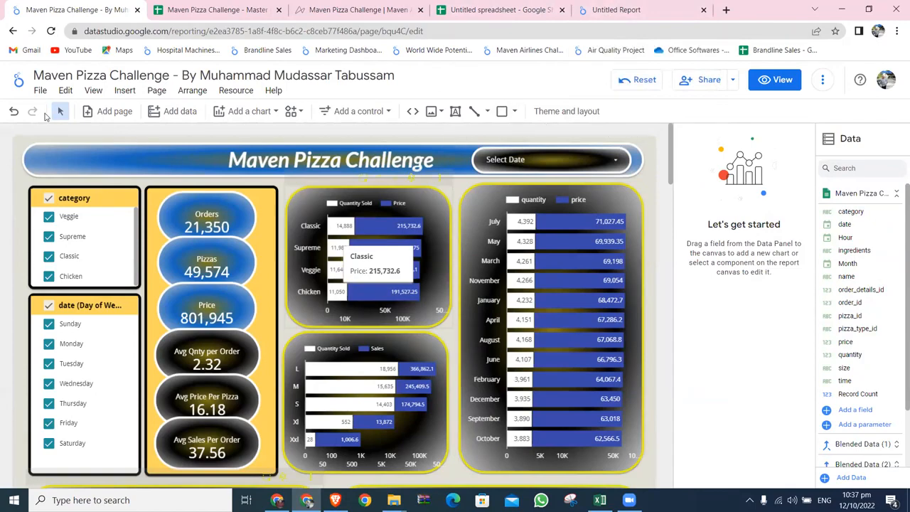
Add a new page to the report and place a table of the category field in the page's upper-left area
left_click(128, 114)
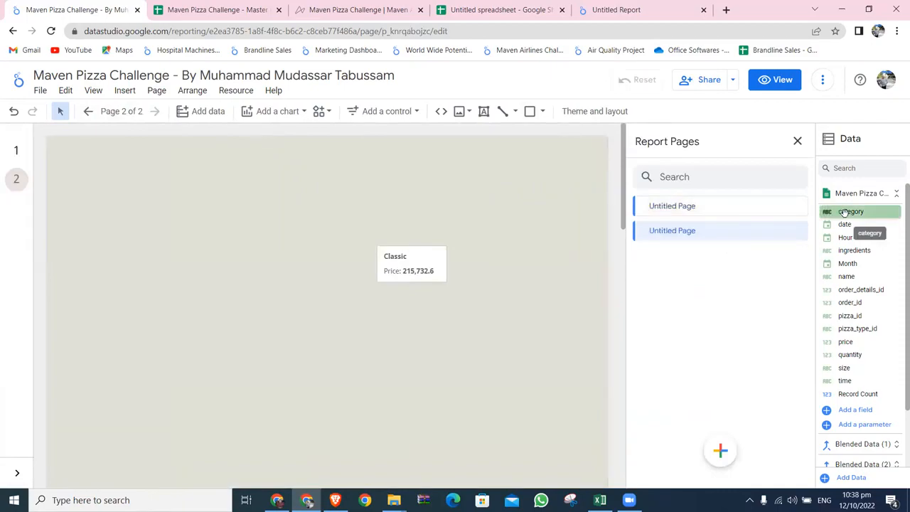
left_click_drag(844, 212, 234, 259)
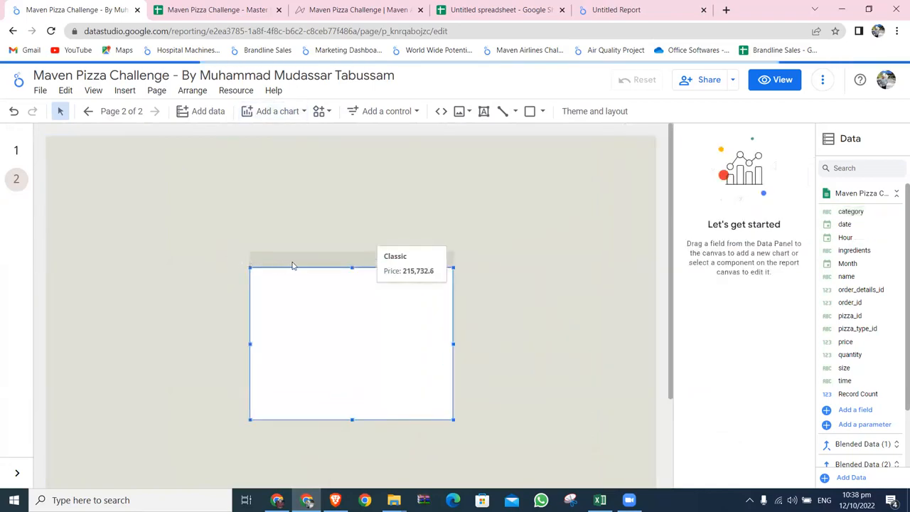
left_click_drag(304, 260, 150, 169)
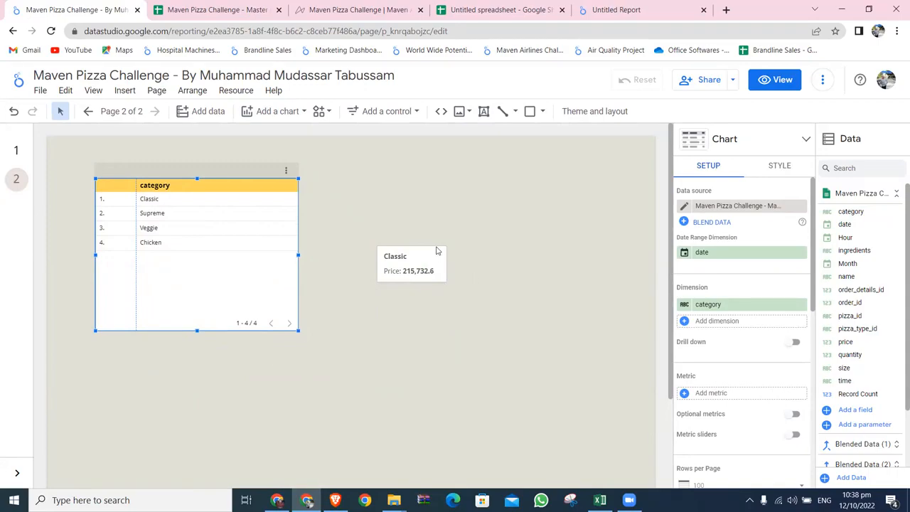
left_click(331, 288)
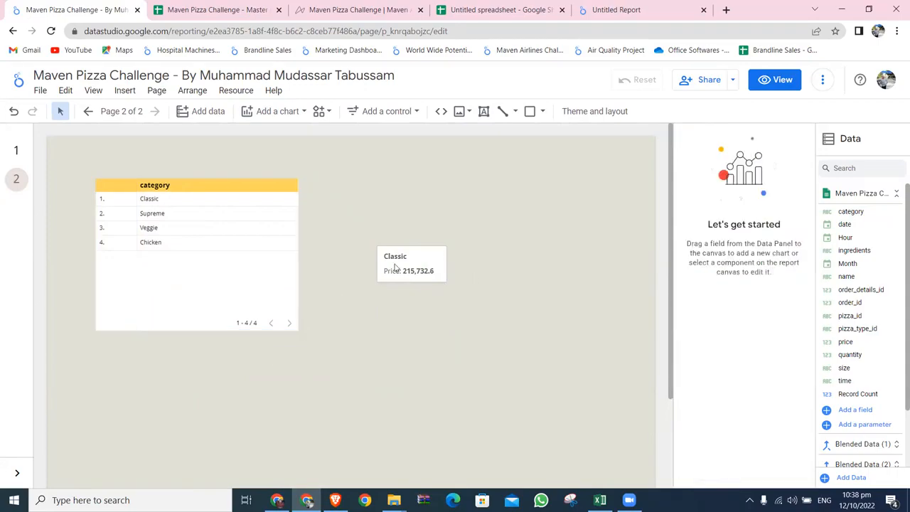
Add the quantity field from the Maven Pizza Challenge data source as the category table's metric
left_click(257, 171)
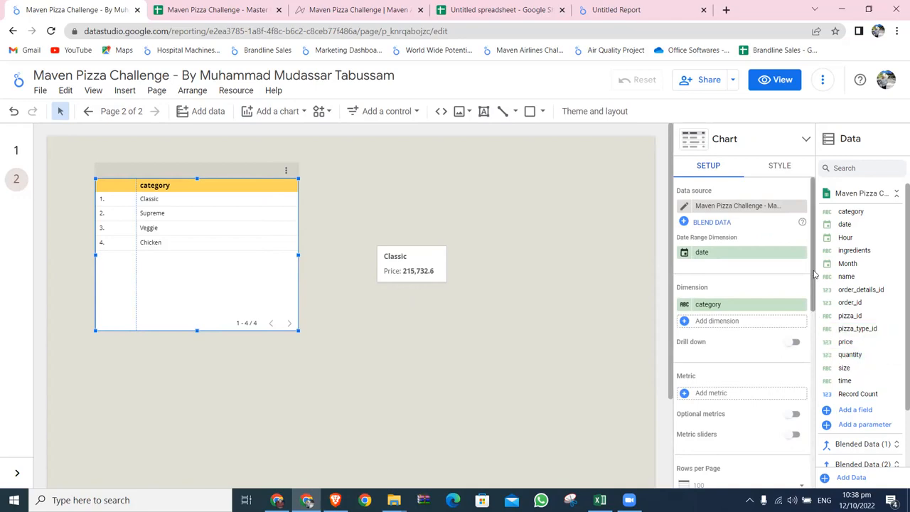
left_click(846, 202)
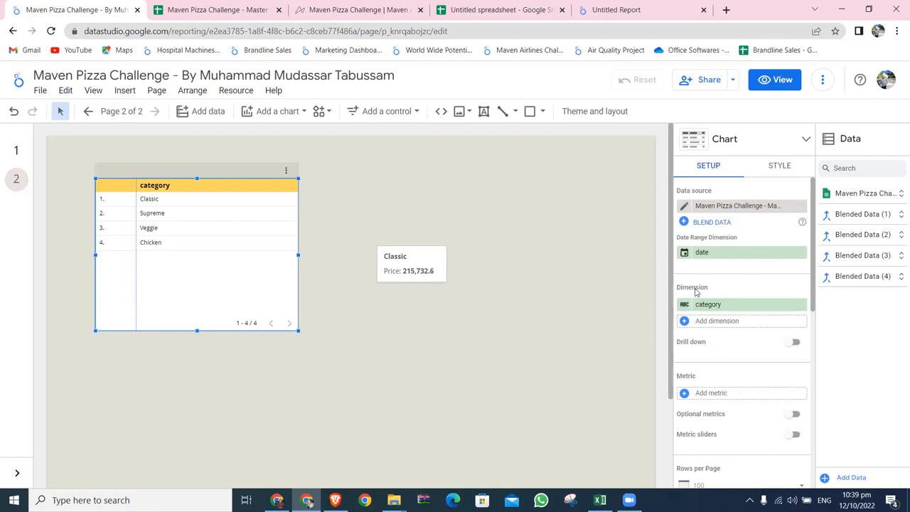
left_click(849, 193)
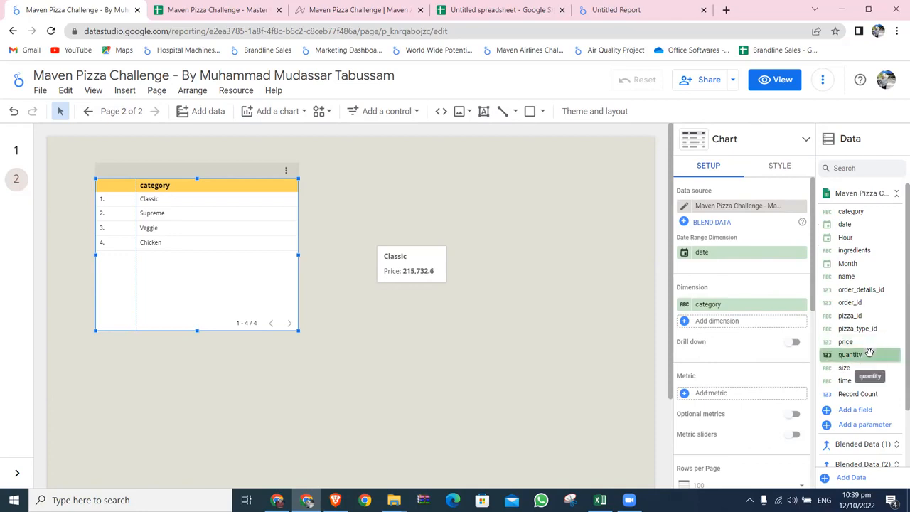
left_click_drag(854, 363, 781, 393)
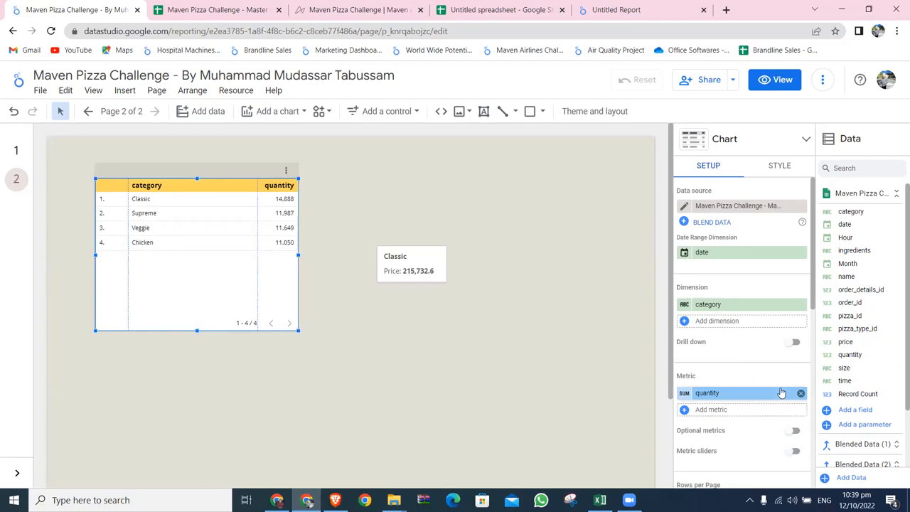
right_click(780, 393)
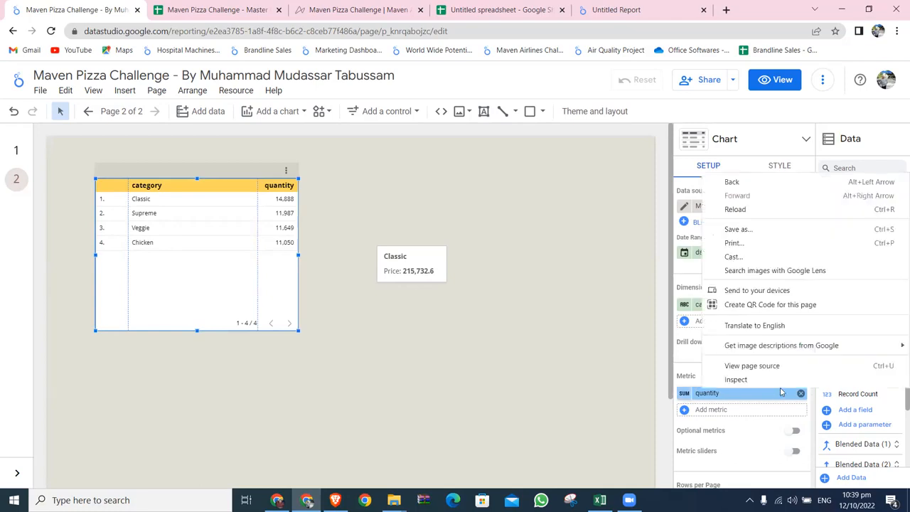
left_click(657, 362)
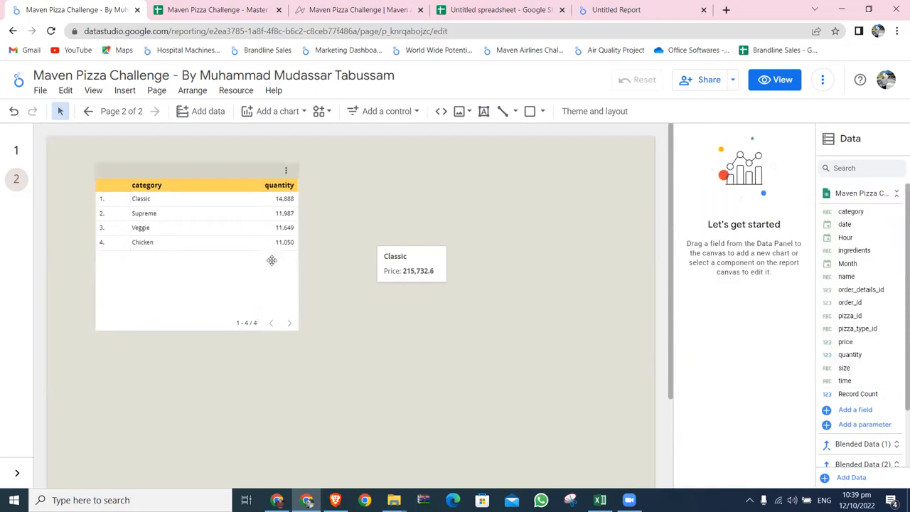
Show the summary row in the category table
left_click(222, 187)
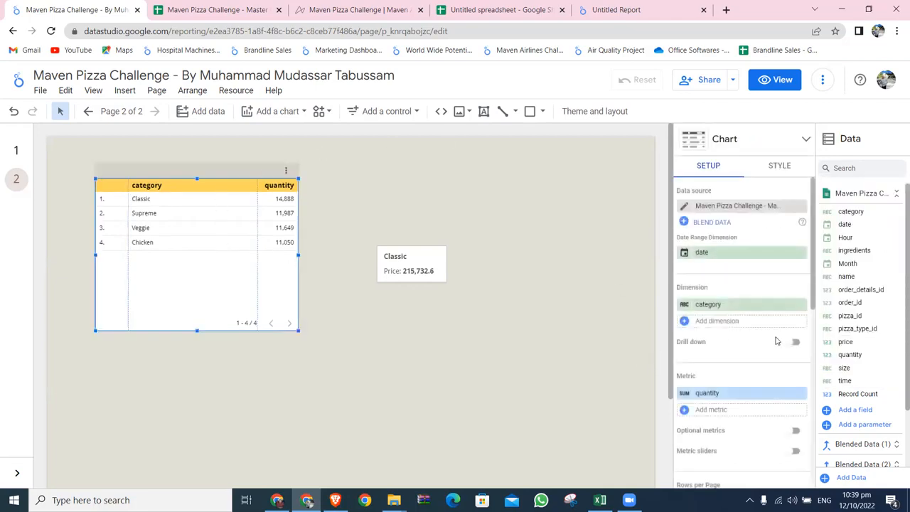
scroll(777, 342, "down", 4)
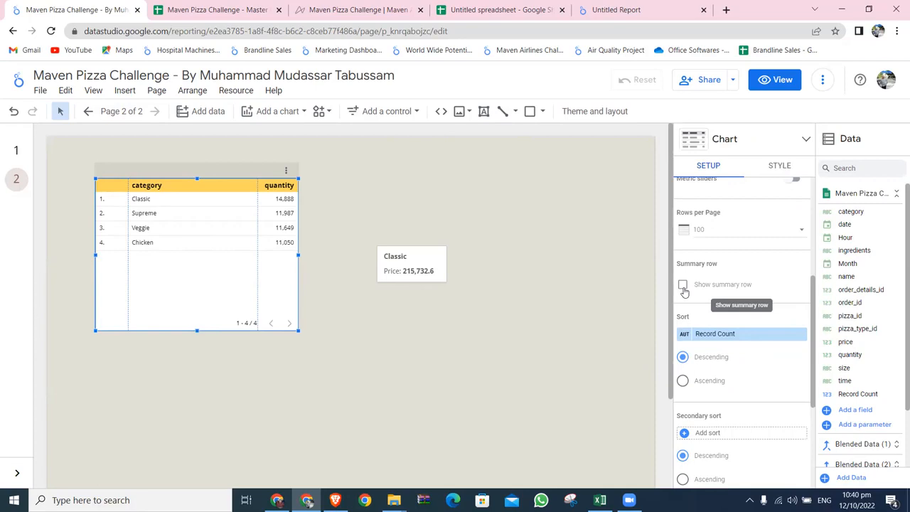
left_click(682, 286)
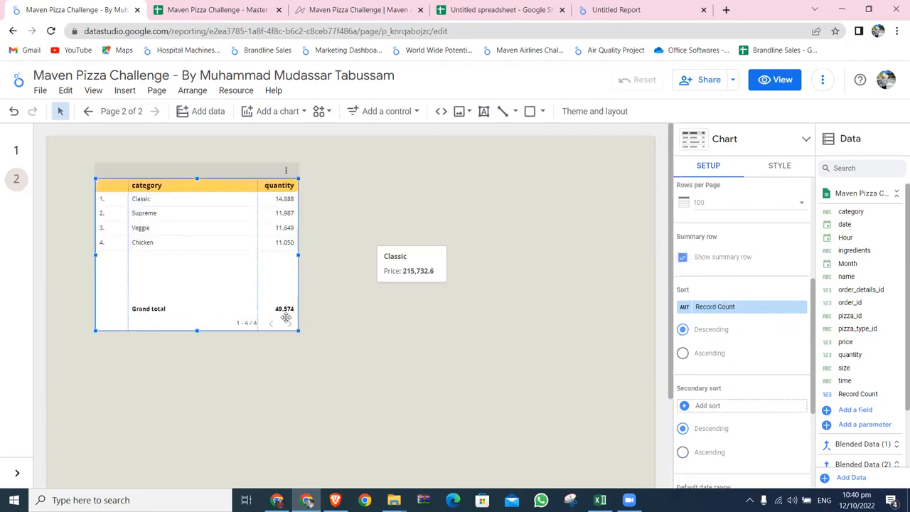
Shorten the table to fit its rows with a wider quantity column, and move it slightly lower on the page
left_click_drag(197, 329, 197, 277)
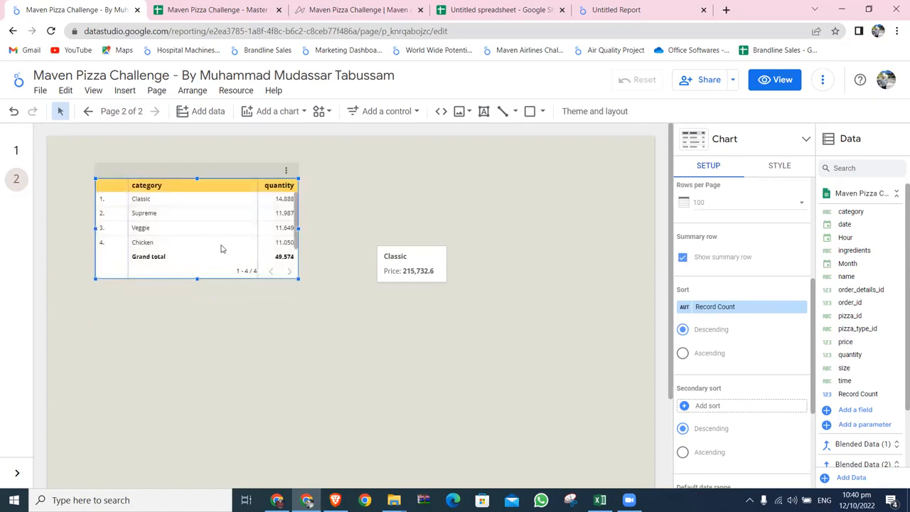
left_click_drag(257, 229, 211, 231)
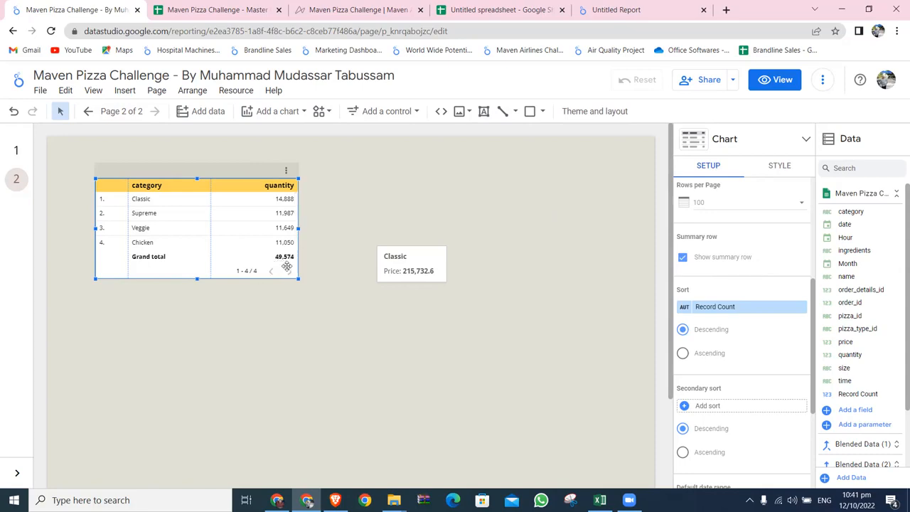
left_click_drag(212, 170, 203, 203)
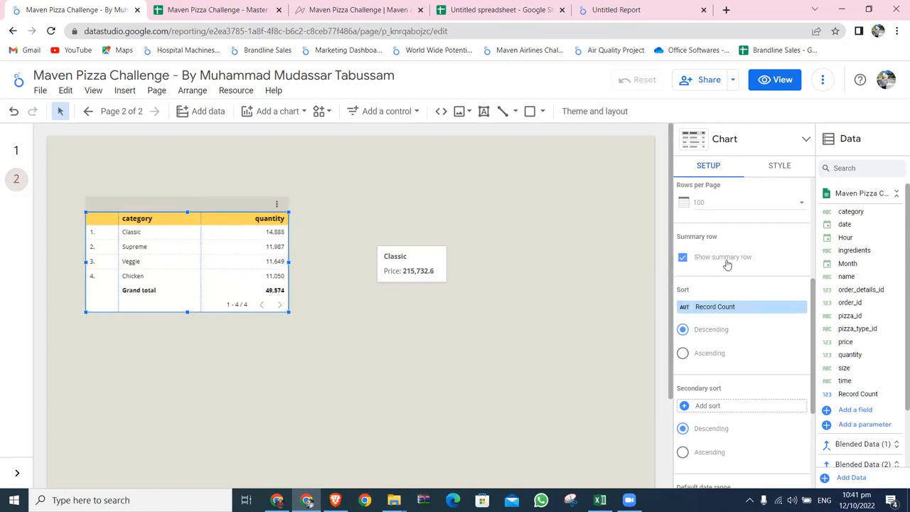
scroll(747, 270, "up", 2)
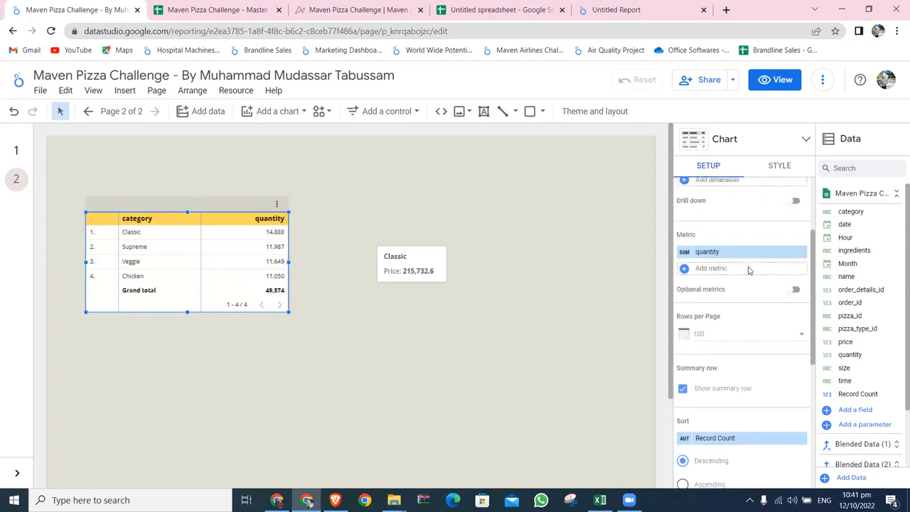
scroll(747, 270, "down", 2)
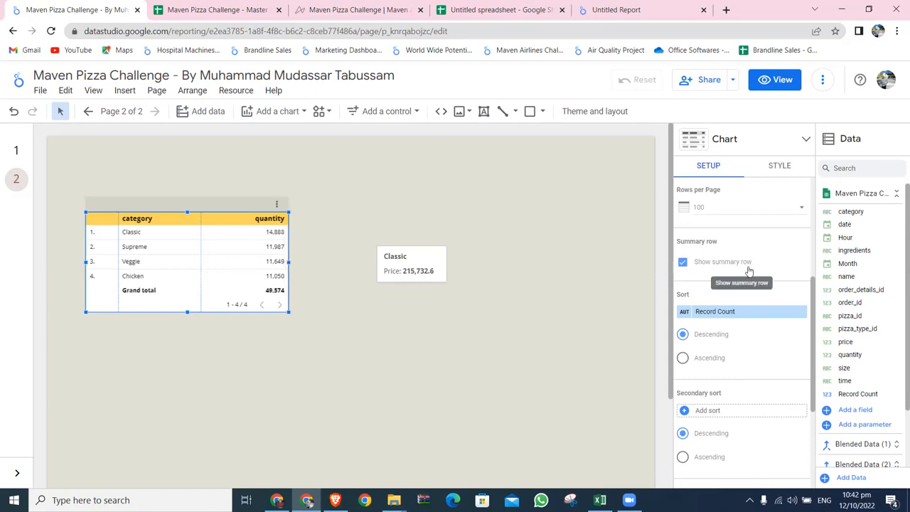
scroll(725, 257, "up", 2)
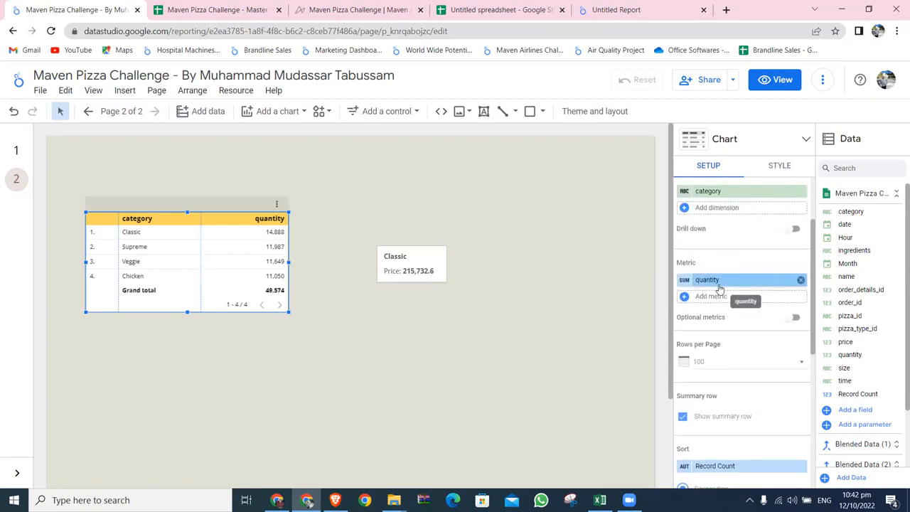
scroll(727, 356, "down", 1)
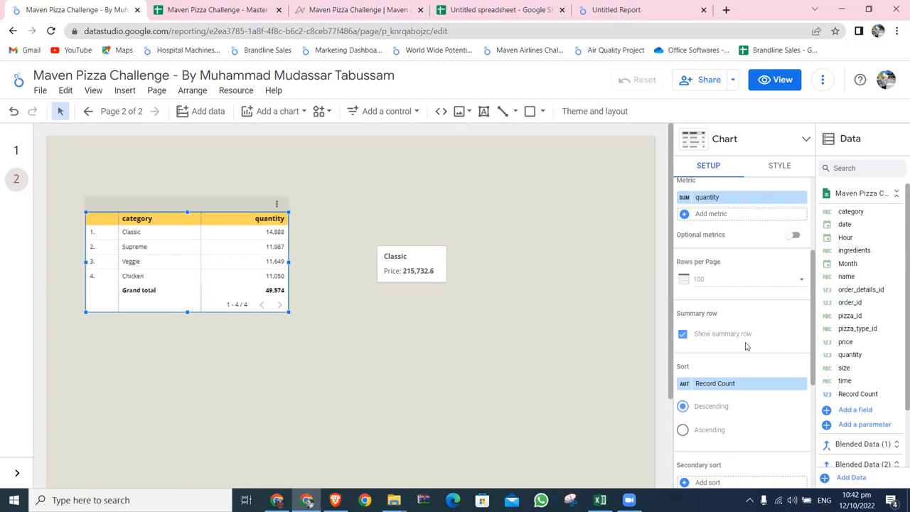
scroll(745, 346, "up", 3)
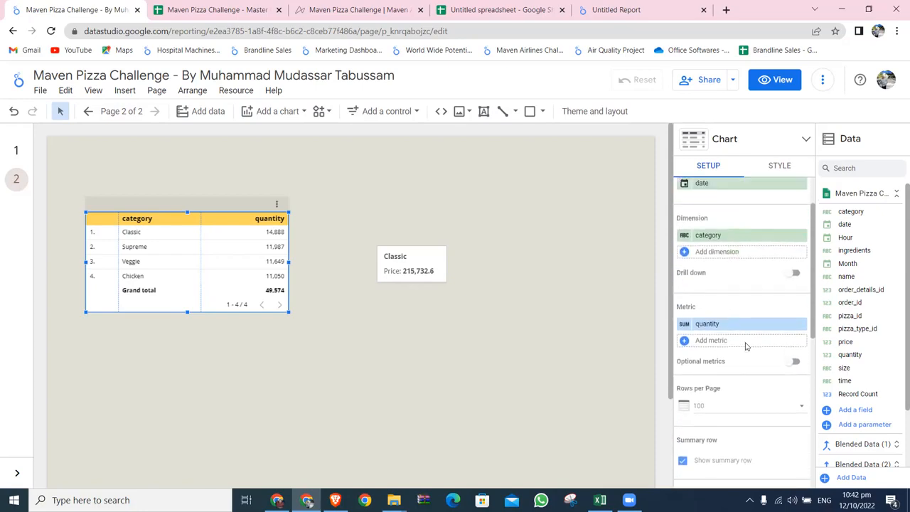